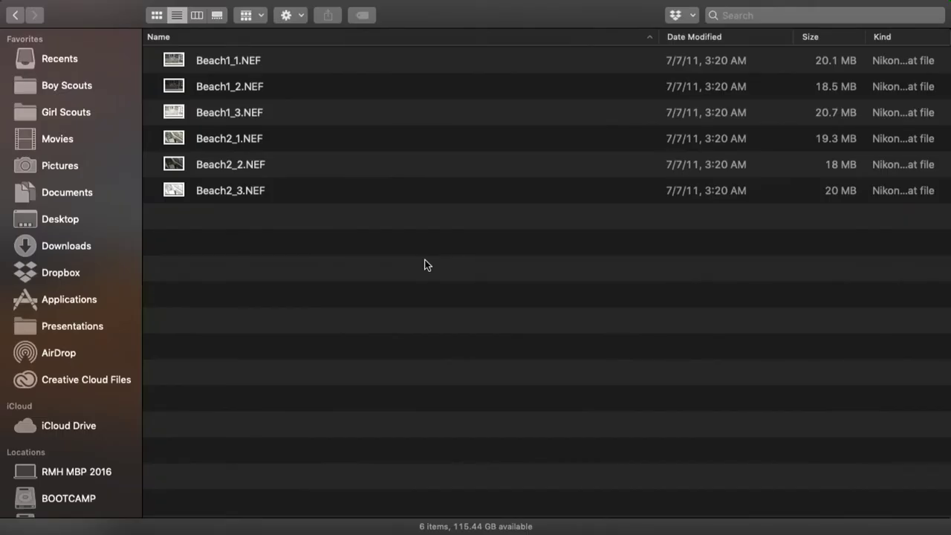
# - Select all six Beach NEF files, Beach1_1 through Beach2_3, in the Finder list
pyautogui.press('super+a')
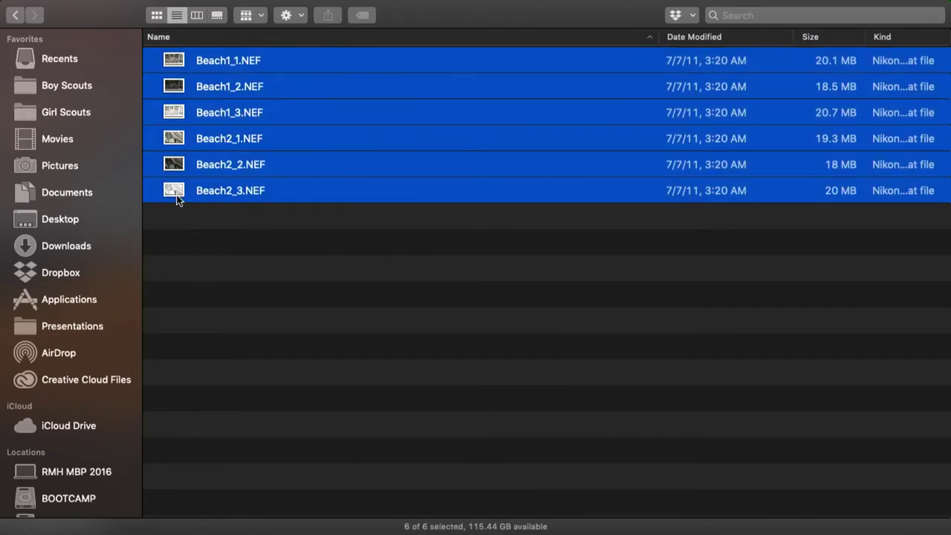
# - Drag the six selected Beach NEF files onto Lightroom Classic and import them
pyautogui.moveTo(177, 200); pyautogui.dragTo(547, 505)
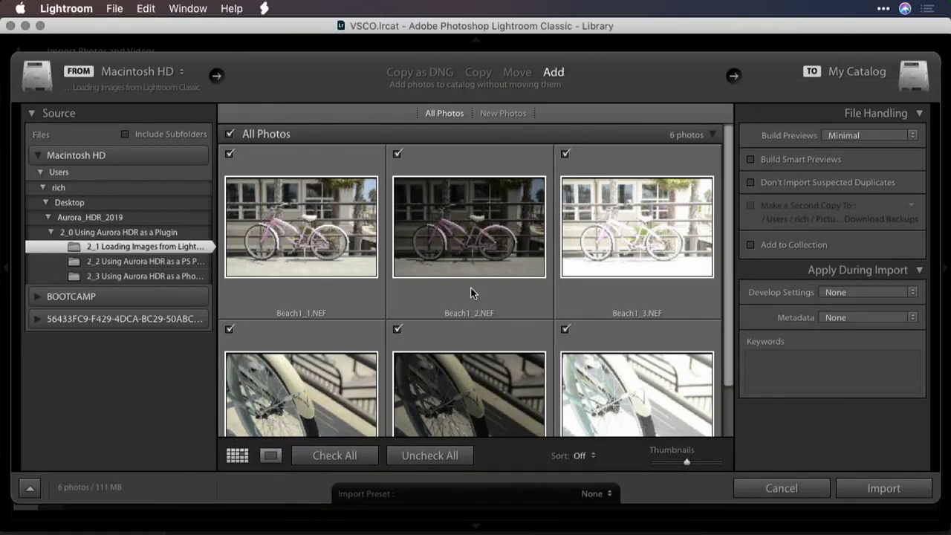
pyautogui.click(888, 489)
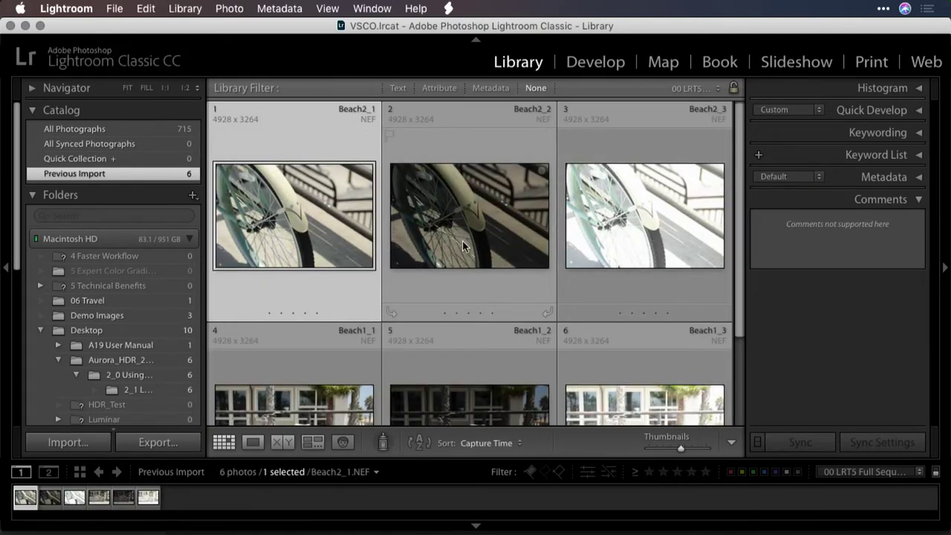
# - In full screen, select Beach1_1 through Beach1_3 and show the Photo > Edit In editor list
pyautogui.hotkey('shift', 'f')
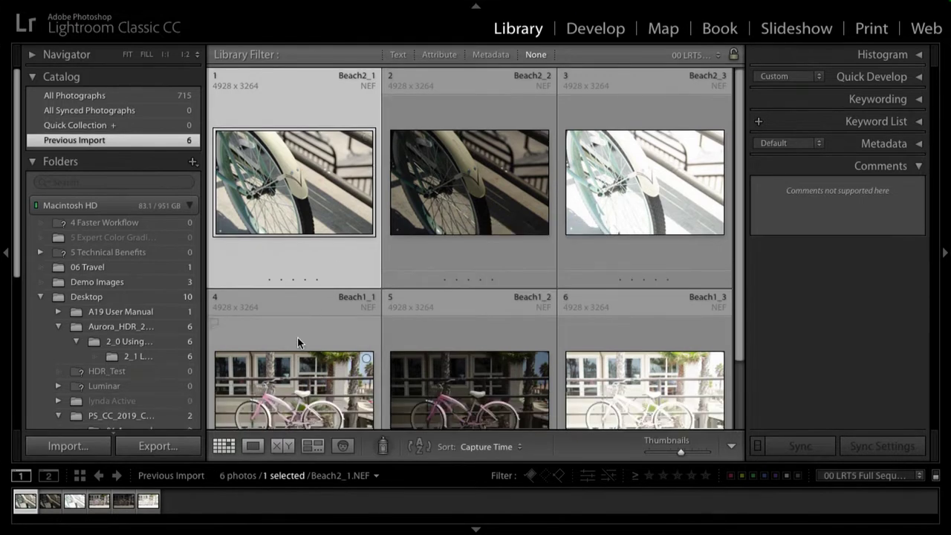
pyautogui.click(297, 337)
pyautogui.keyDown('shift'); pyautogui.click(663, 315); pyautogui.keyUp('shift')
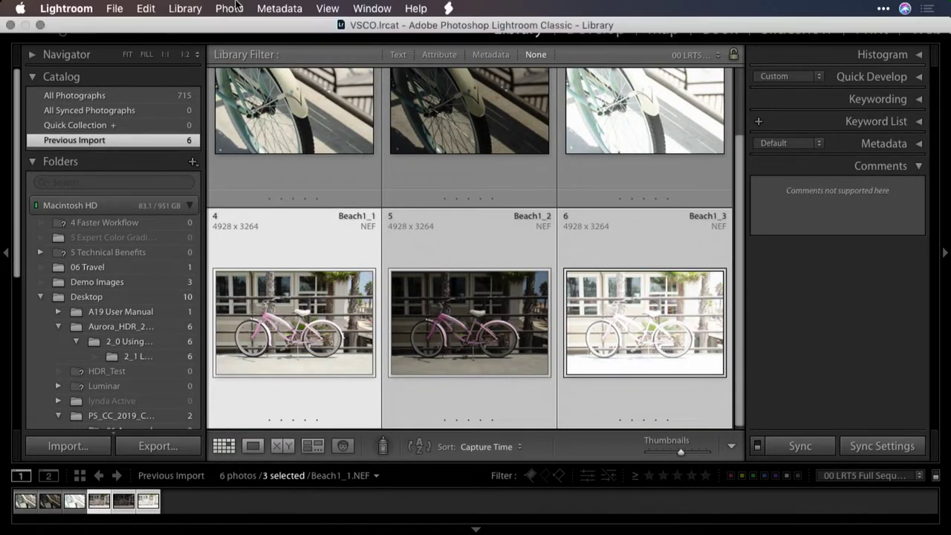
pyautogui.click(231, 8)
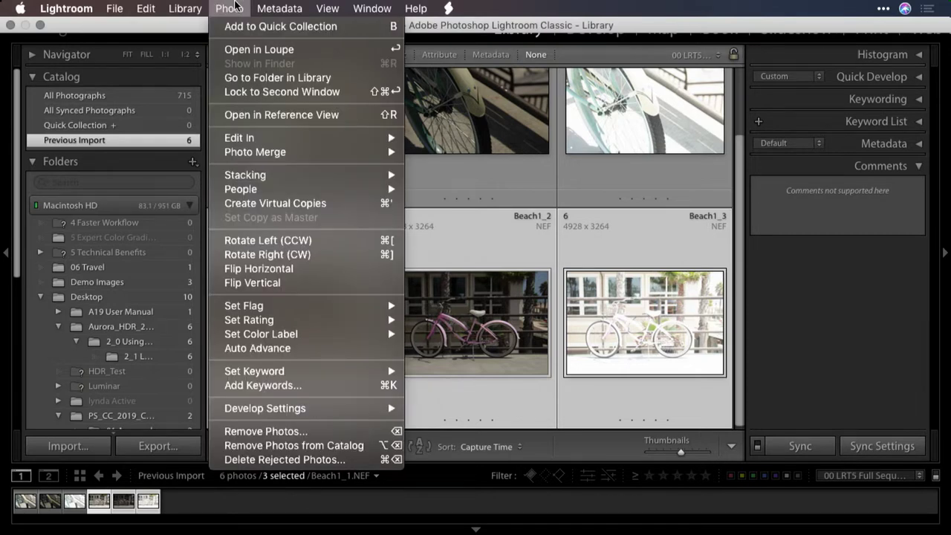
pyautogui.moveTo(258, 141)
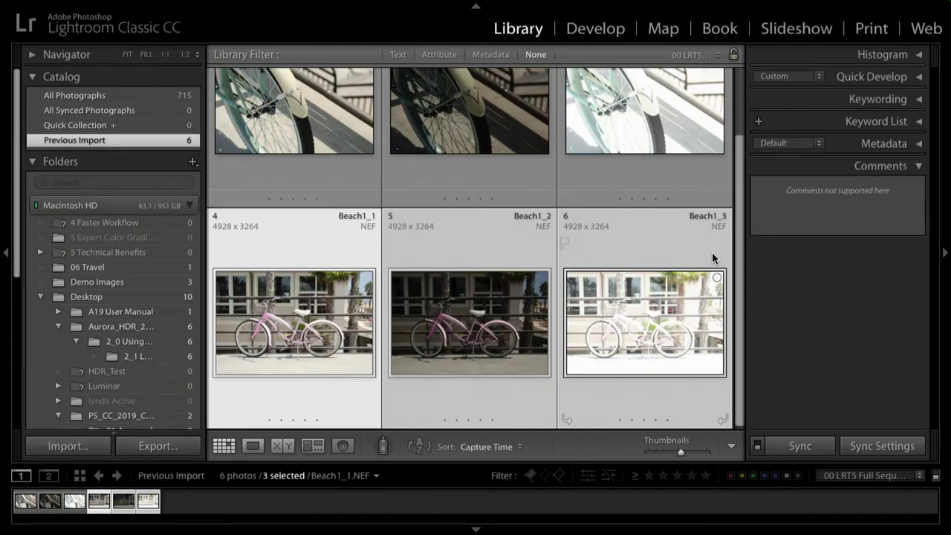
# - Select Beach2_1 through Beach2_3 and transfer them to Aurora HDR 2019 via Plug-in Extras
pyautogui.click(300, 111)
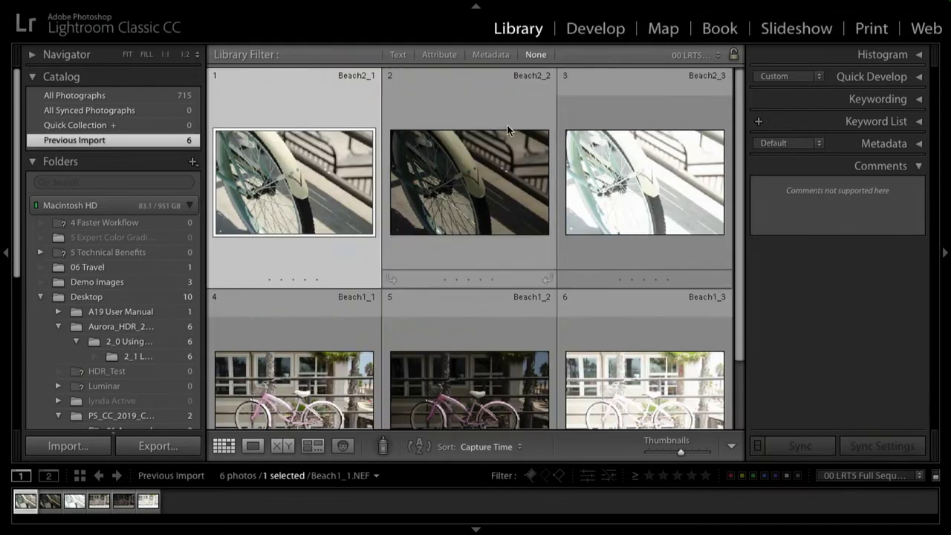
pyautogui.keyDown('shift'); pyautogui.click(639, 191); pyautogui.keyUp('shift')
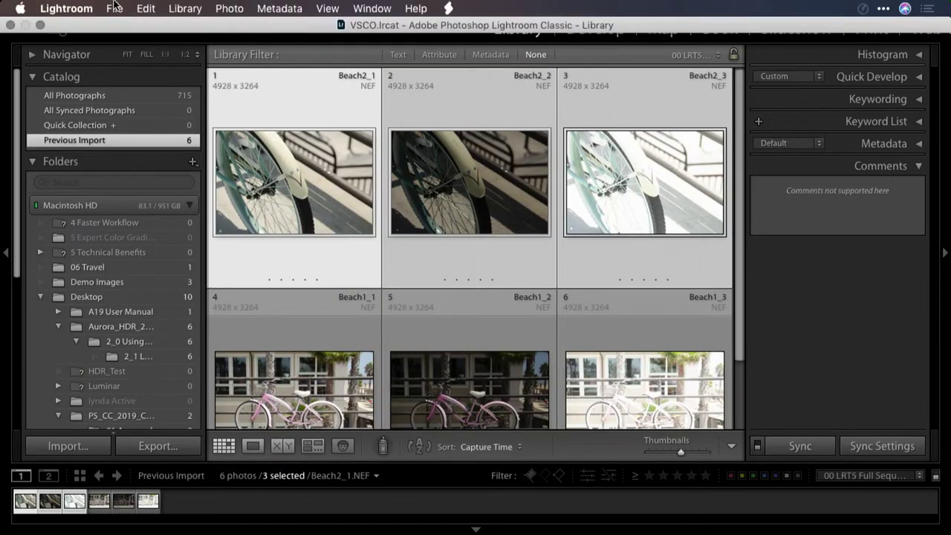
pyautogui.click(113, 8)
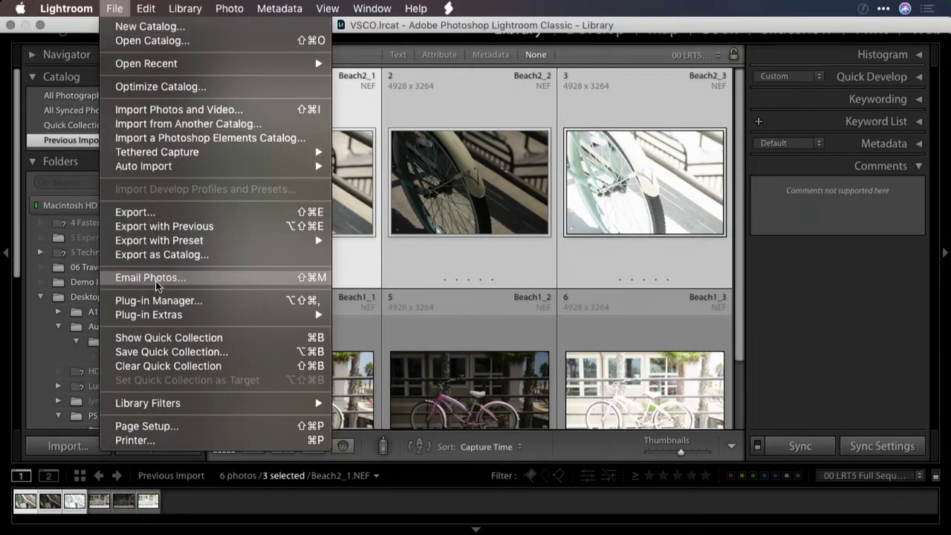
pyautogui.moveTo(160, 316)
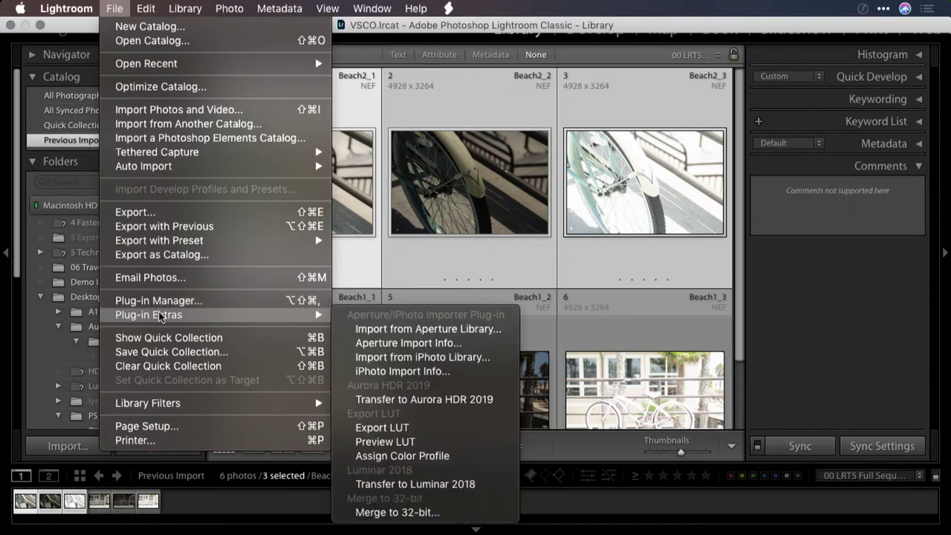
pyautogui.click(504, 408)
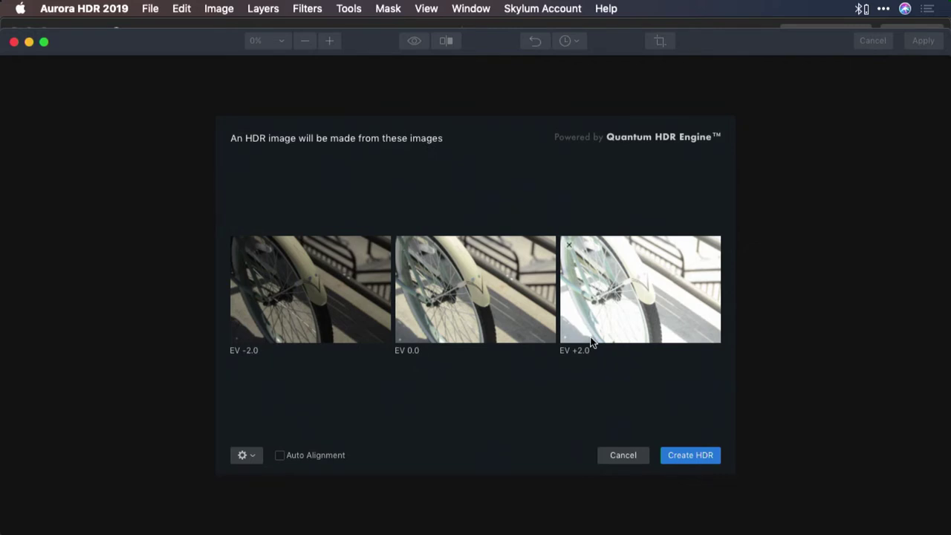
# - Create the HDR from the three brackets and zoom to 25% to inspect detail
pyautogui.click(707, 455)
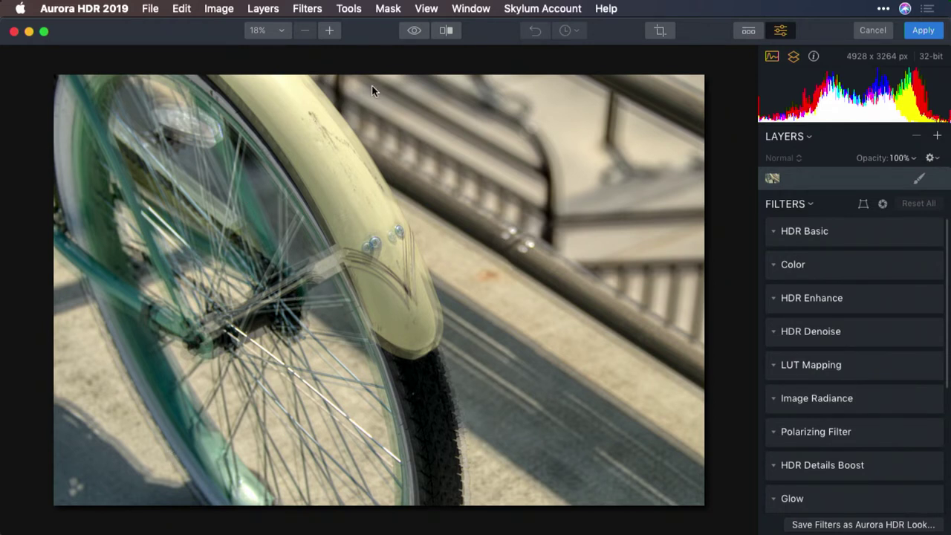
pyautogui.click(329, 30)
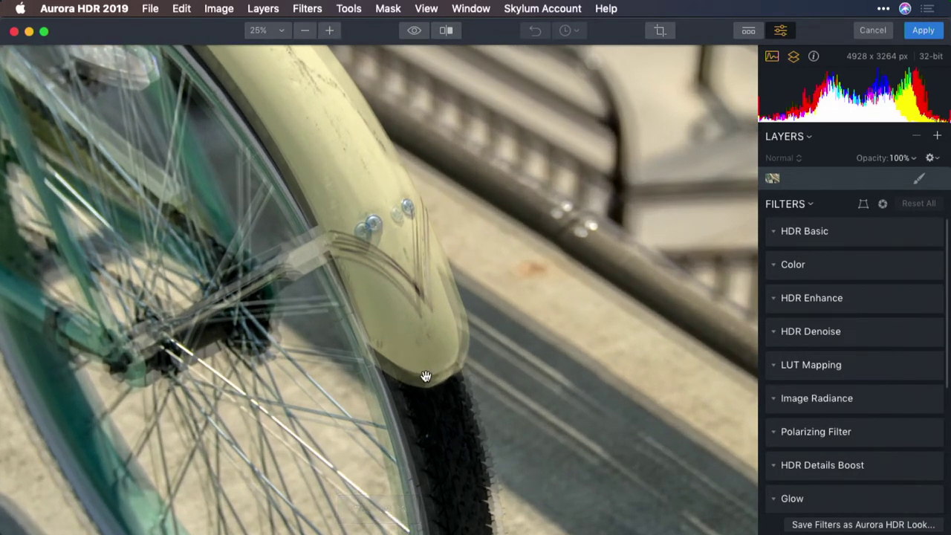
# - Close the merged image, return to Lightroom Classic and re-send the Beach2 brackets to Aurora HDR 2019
pyautogui.press('super+w')
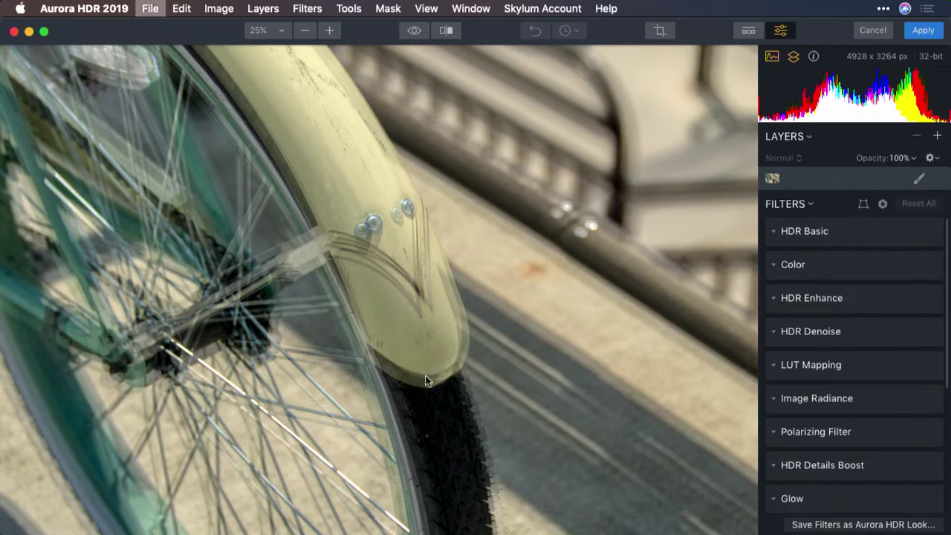
pyautogui.press('super+Tab')
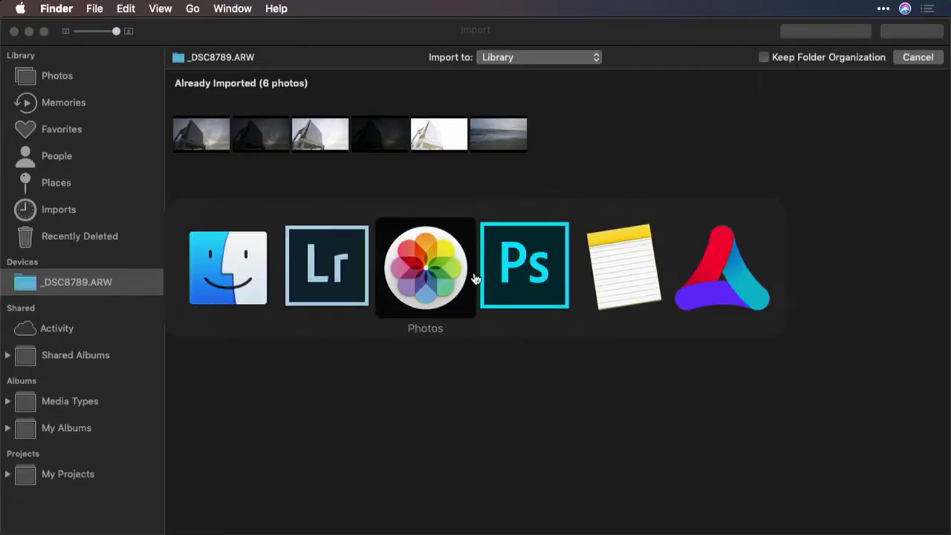
pyautogui.click(315, 269)
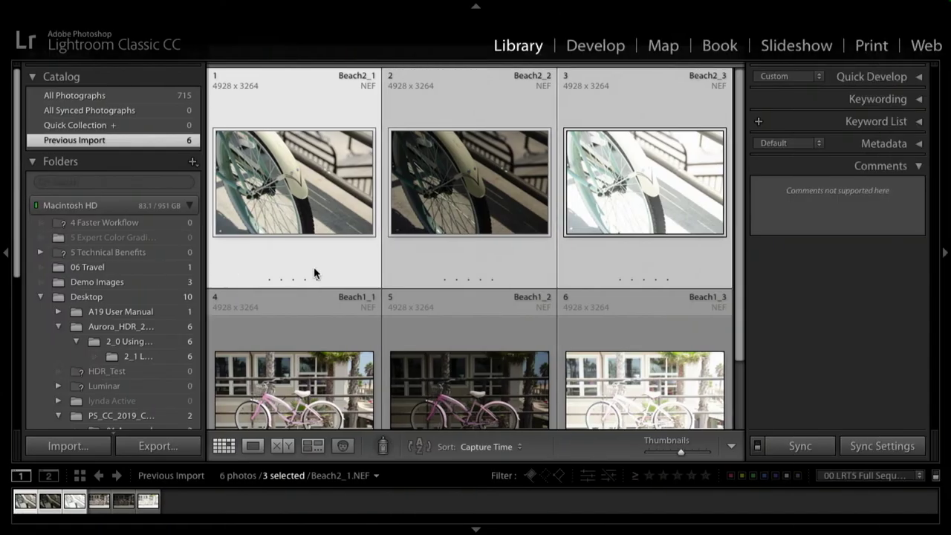
pyautogui.moveTo(148, 5)
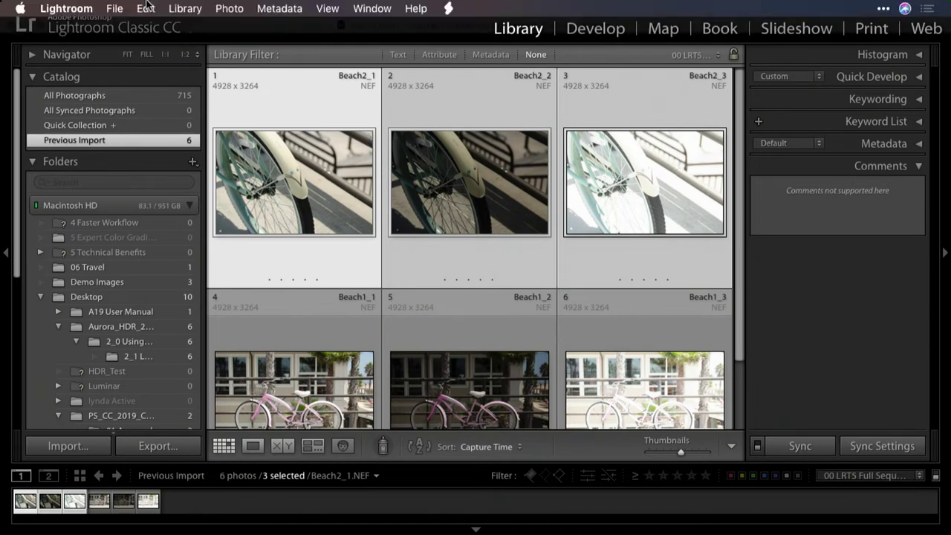
pyautogui.click(115, 8)
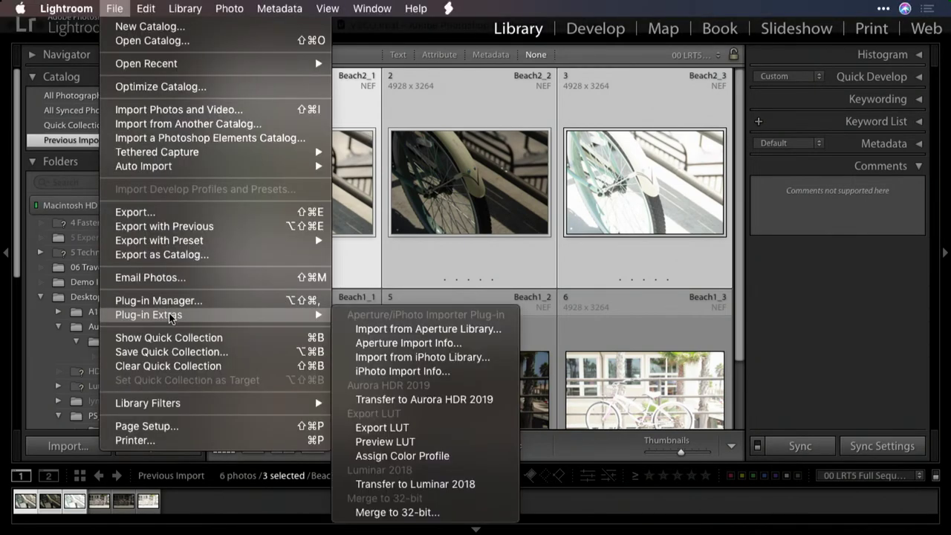
pyautogui.click(511, 402)
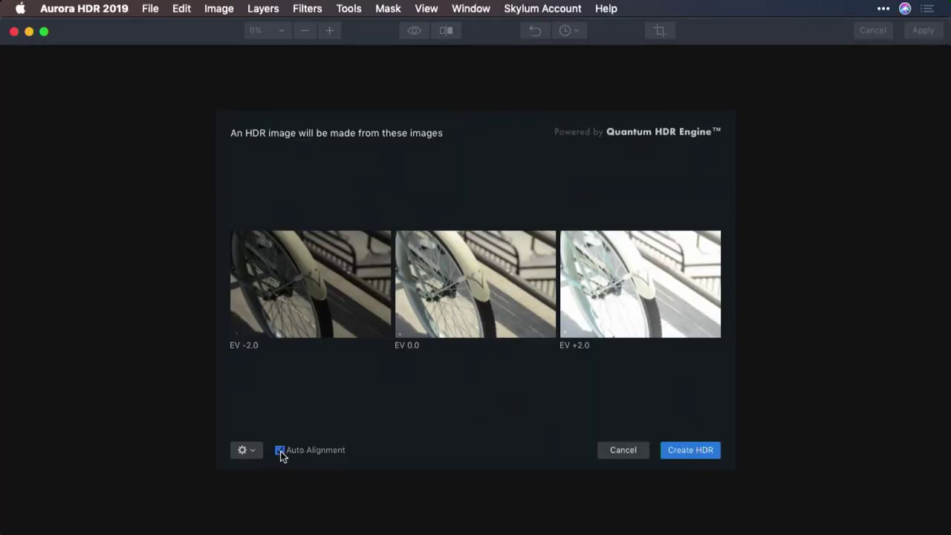
# - Run Create HDR with Auto Alignment enabled to produce the aligned 4824 x 3176 px merge
pyautogui.click(690, 450)
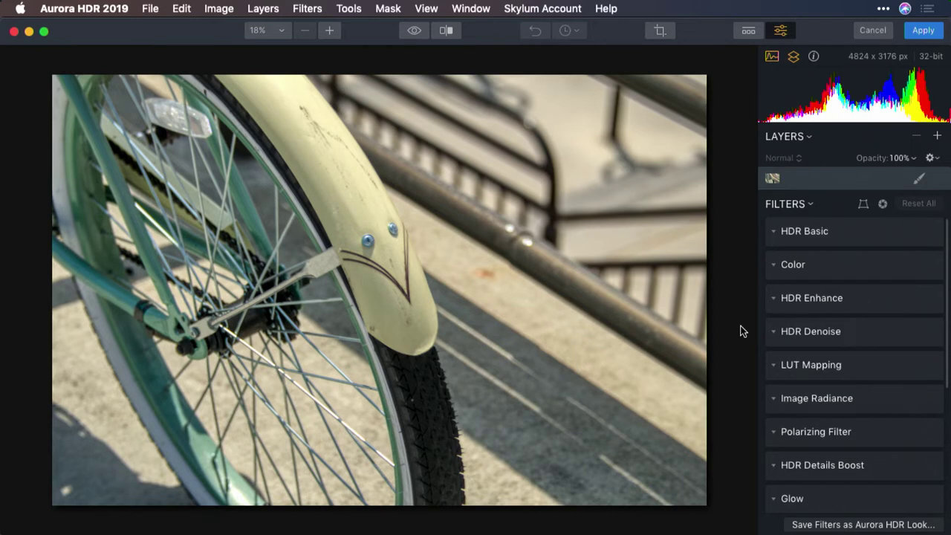
# - Try the Artistic looks Golden Hour, HiCon, Ice Cold and Muddy on the photo
pyautogui.click(744, 31)
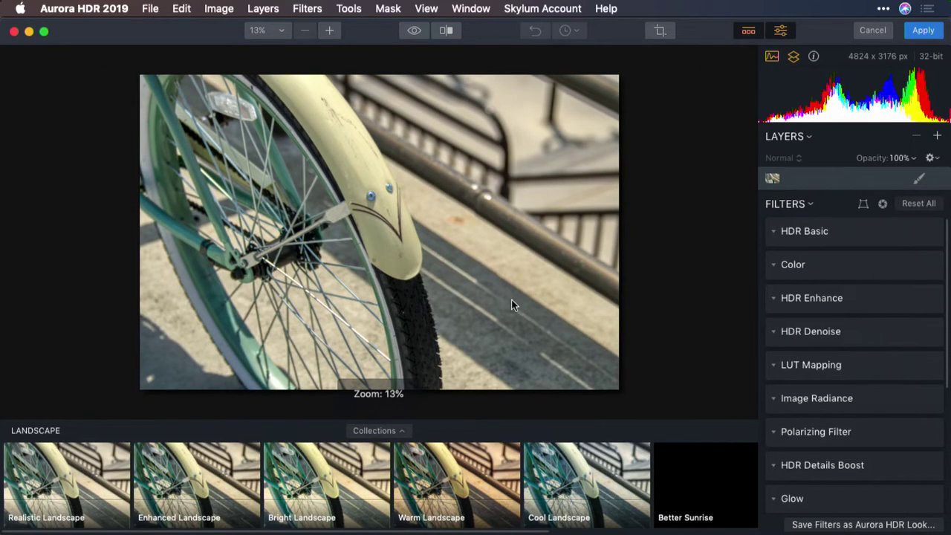
pyautogui.click(378, 433)
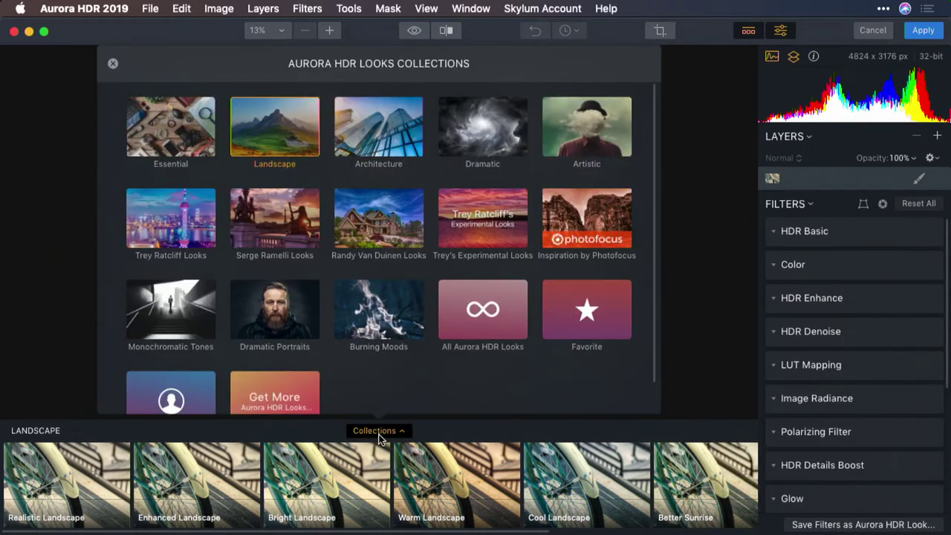
pyautogui.click(565, 143)
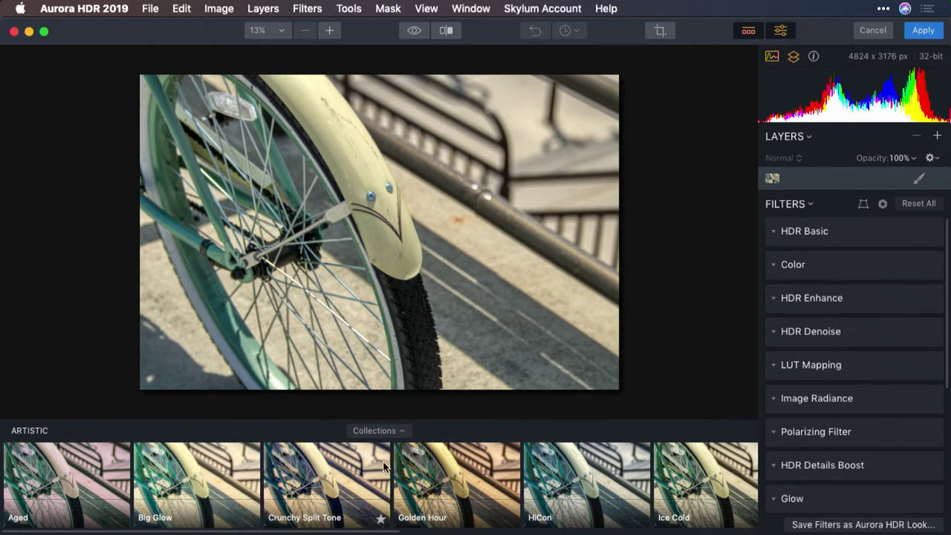
pyautogui.click(417, 474)
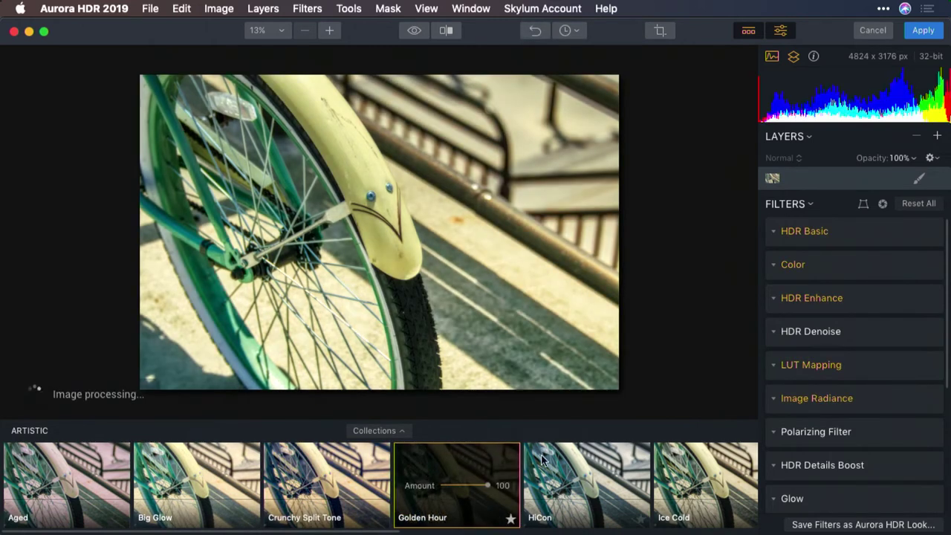
pyautogui.click(579, 471)
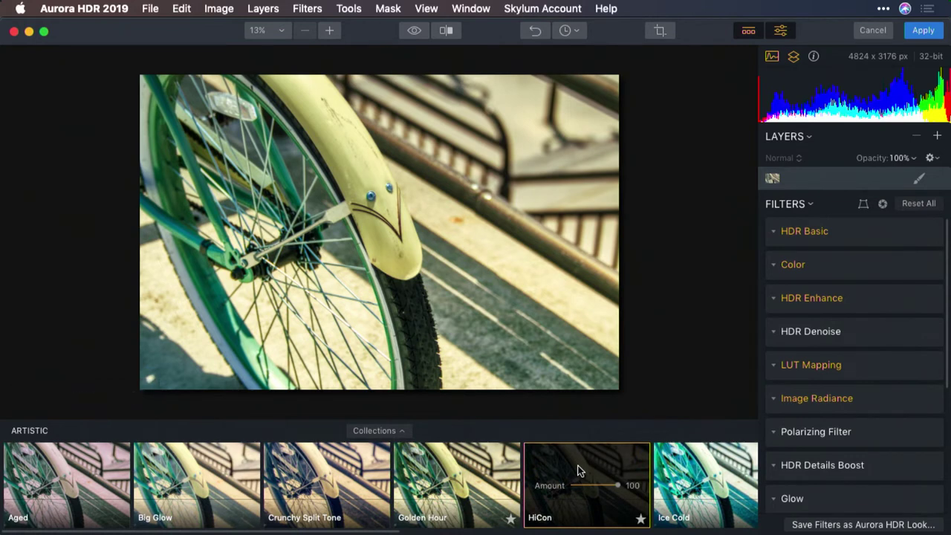
pyautogui.click(671, 464)
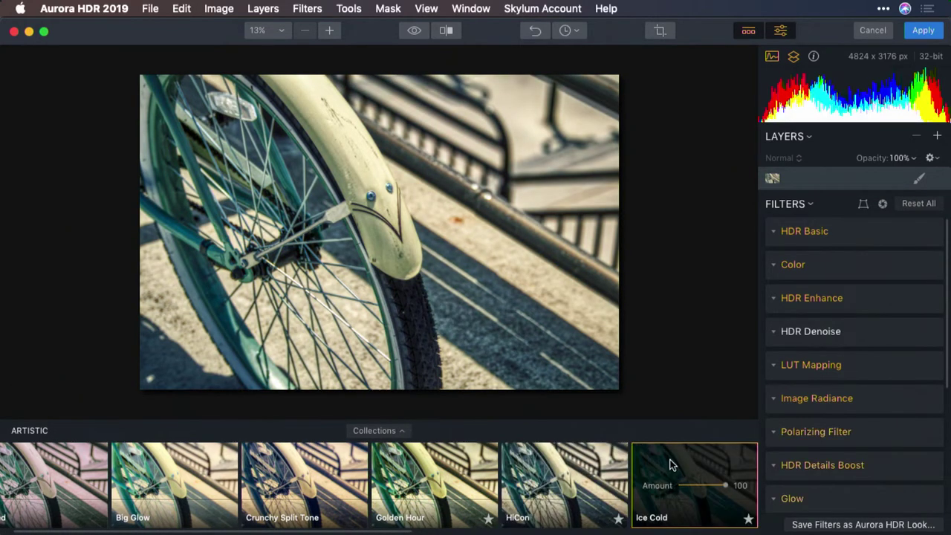
pyautogui.click(671, 465)
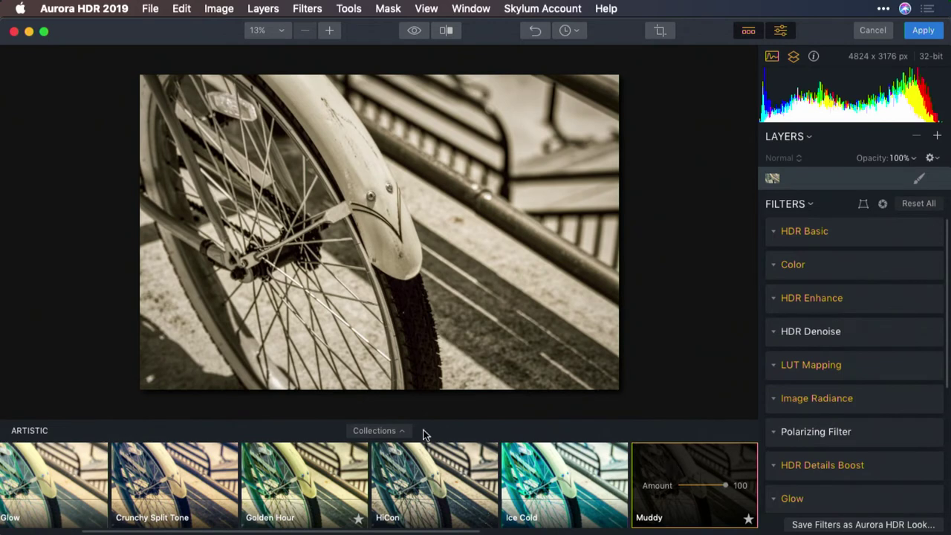
# - From the Dramatic collection, try Ethereal Drama, then apply Creative Drama at Amount 100
pyautogui.click(379, 431)
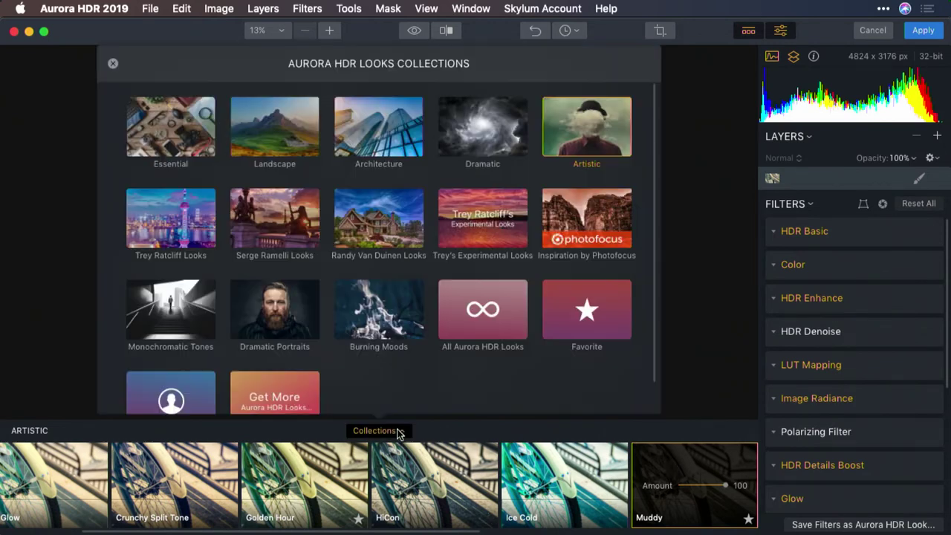
pyautogui.click(503, 142)
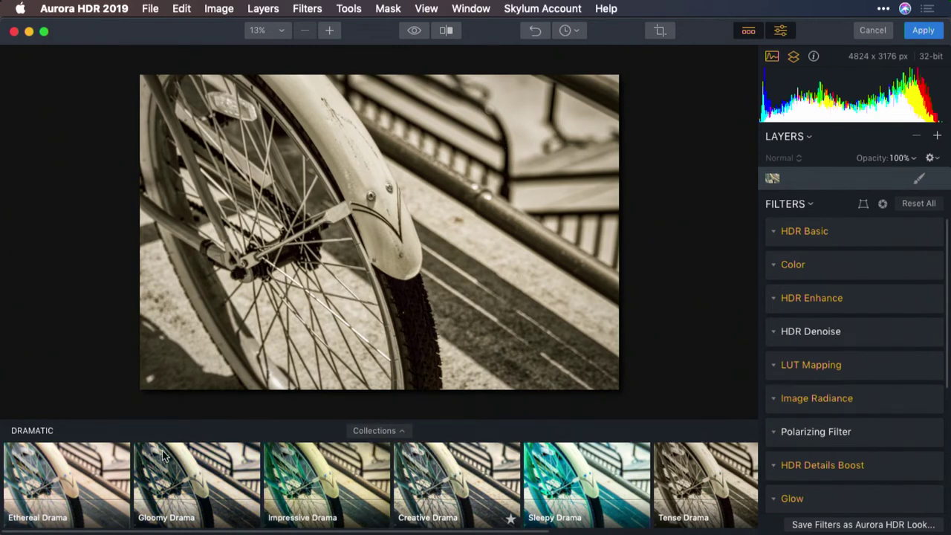
pyautogui.click(88, 488)
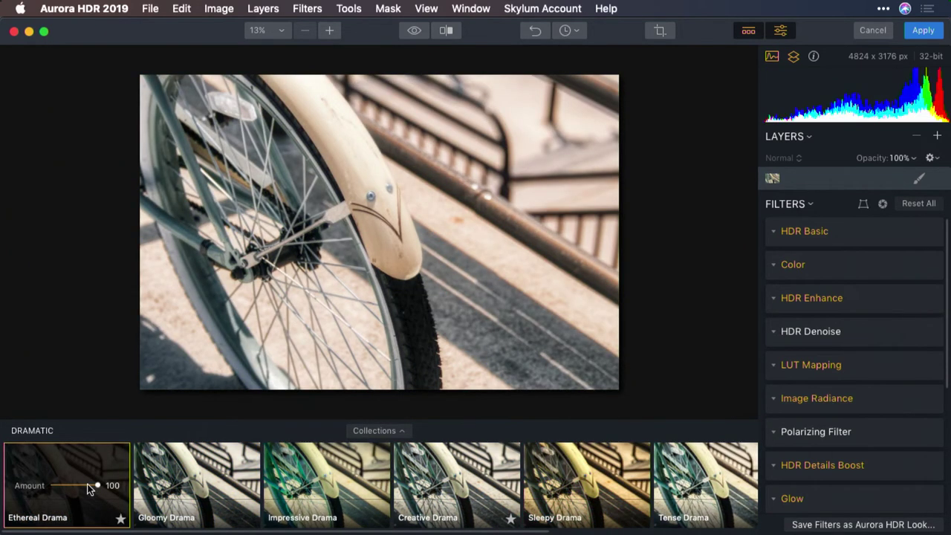
pyautogui.click(444, 487)
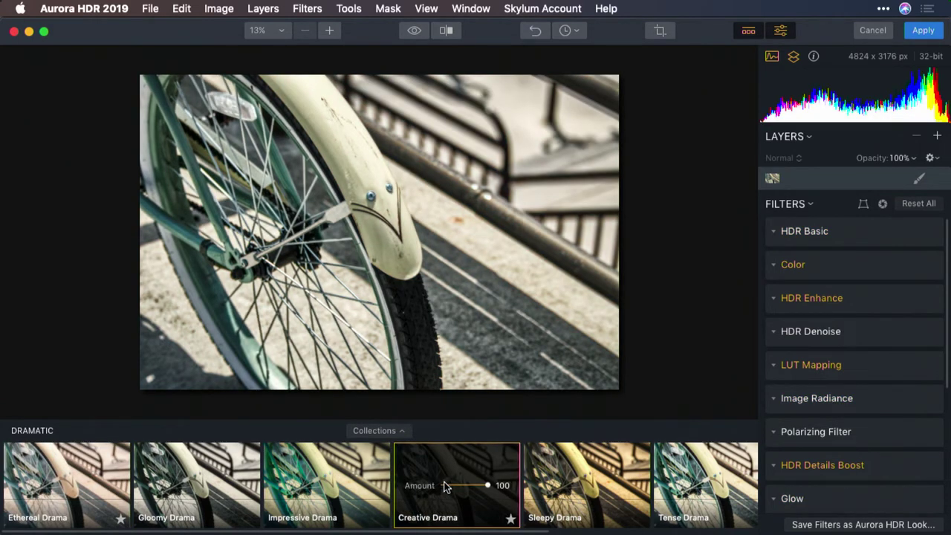
# - In HDR Basic, set Smart Tone to 94 and Highlights to -65
pyautogui.click(771, 233)
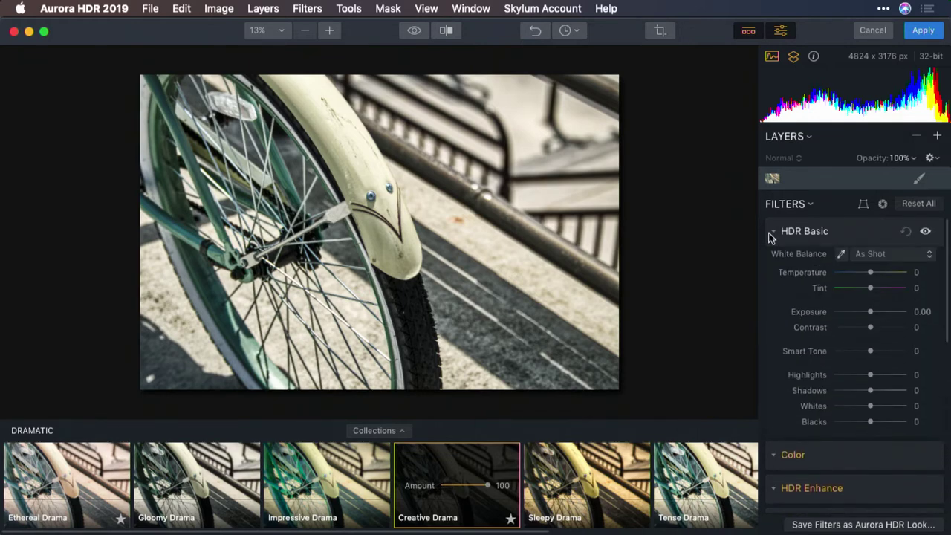
pyautogui.click(882, 360)
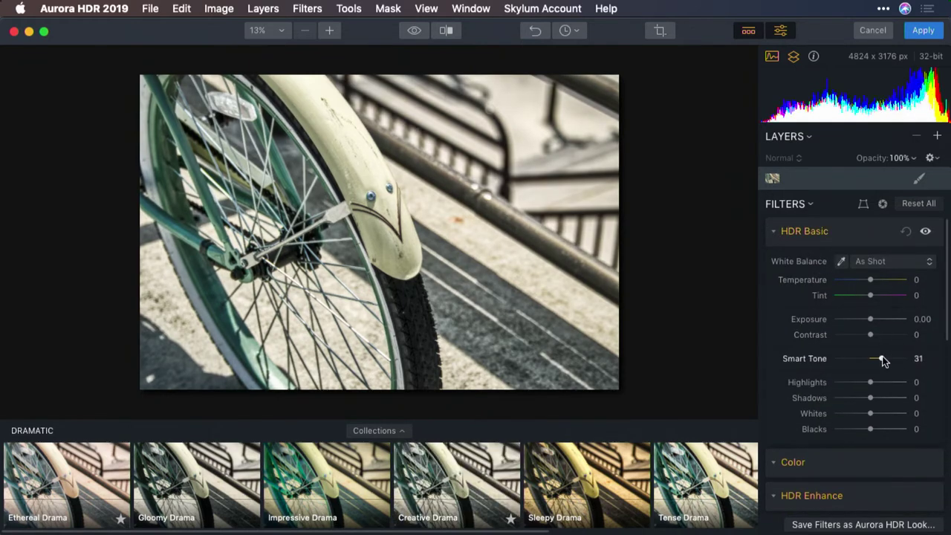
pyautogui.moveTo(882, 360); pyautogui.dragTo(846, 391)
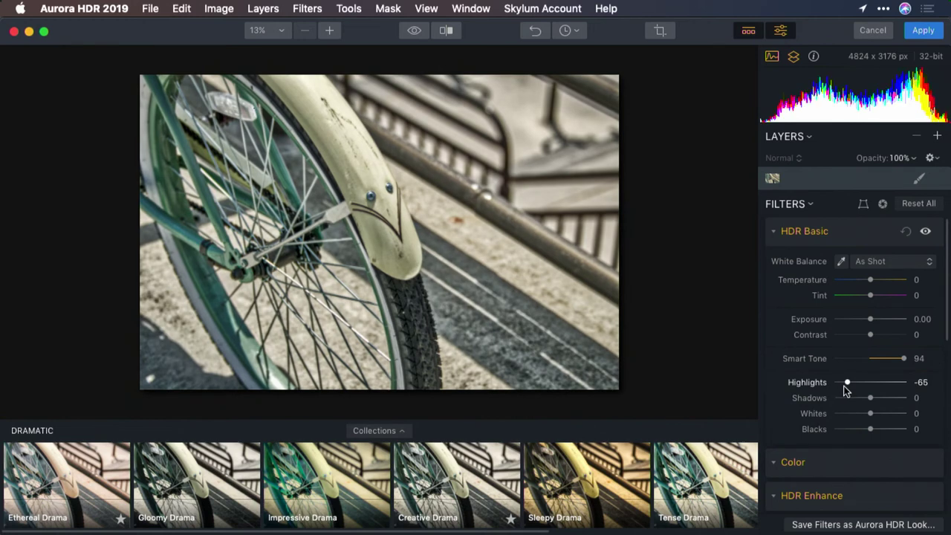
pyautogui.click(776, 237)
# - Raise Color Contrast to 50 in the Color adjustments
pyautogui.click(776, 266)
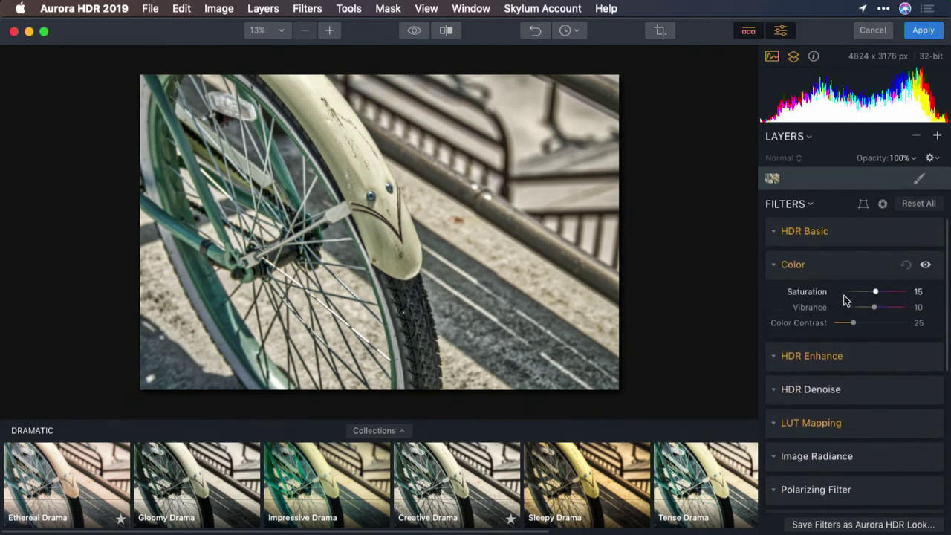
pyautogui.moveTo(855, 322); pyautogui.dragTo(875, 328)
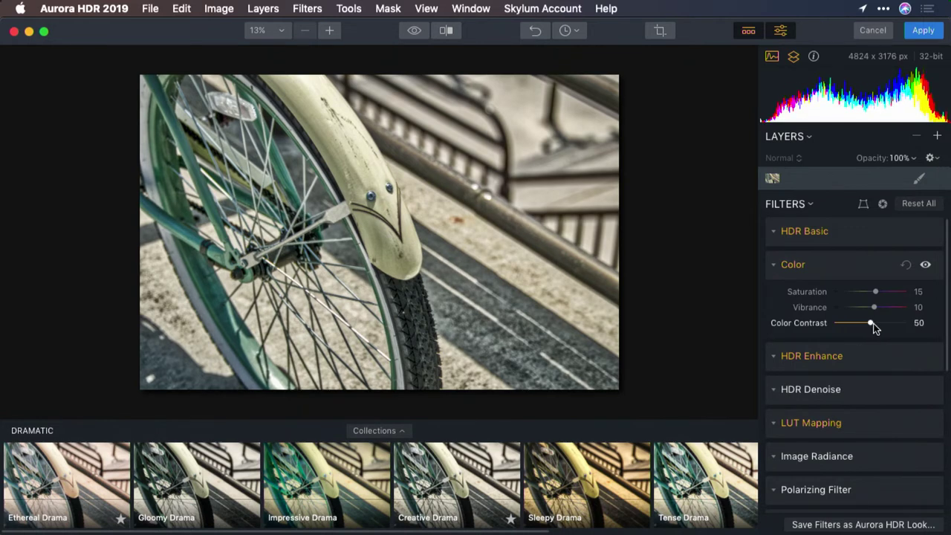
pyautogui.click(778, 266)
# - Add a vignette centred on the wheel with Amount -71, Size 53 and Feather 61
pyautogui.scroll(-1, 777, 266)
pyautogui.scroll(-5, 777, 266)
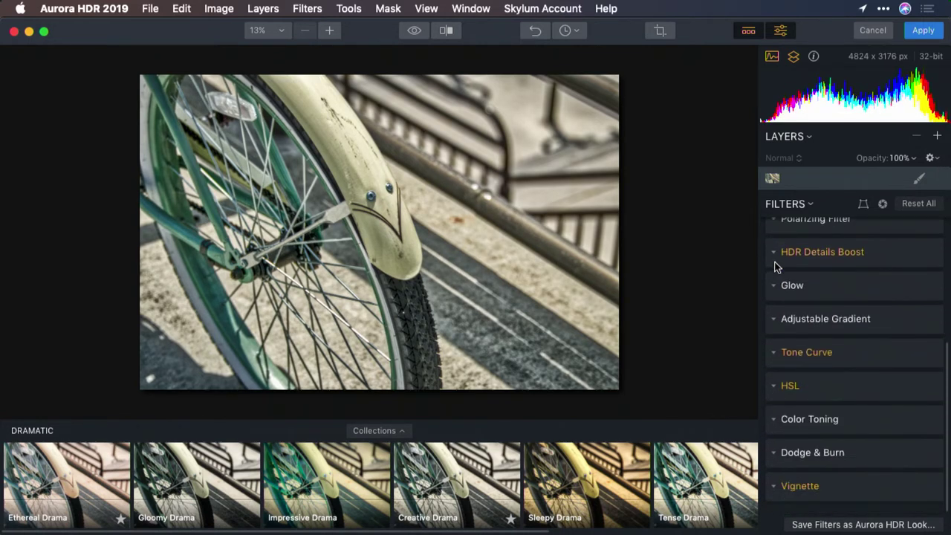
pyautogui.click(775, 490)
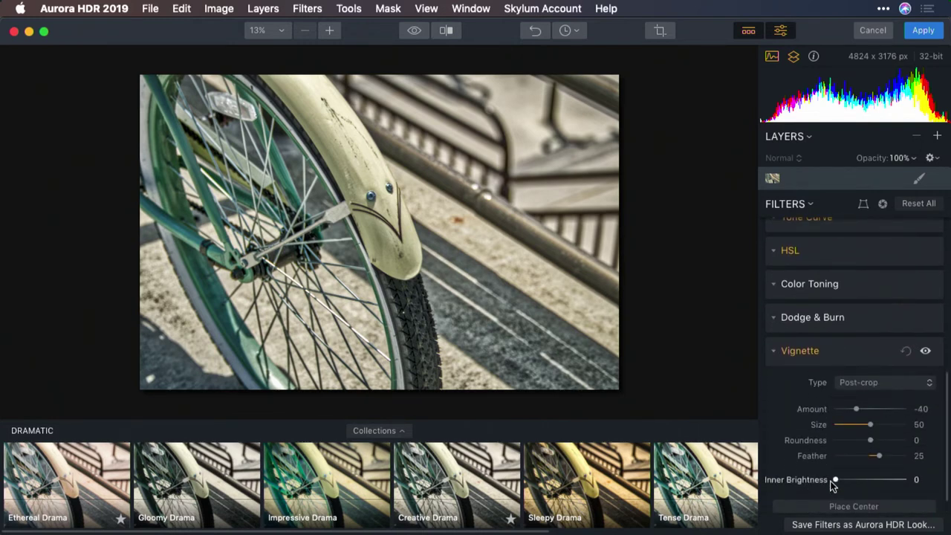
pyautogui.click(840, 507)
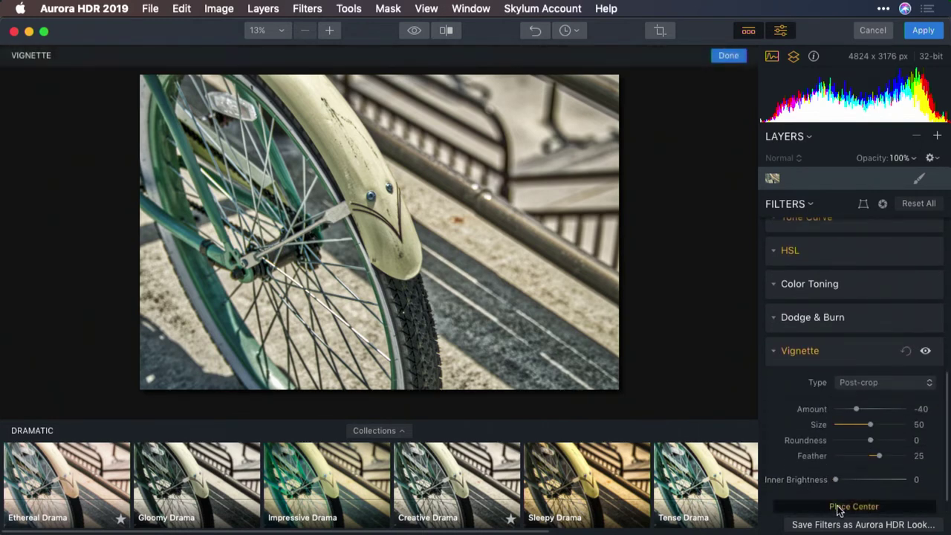
pyautogui.click(287, 242)
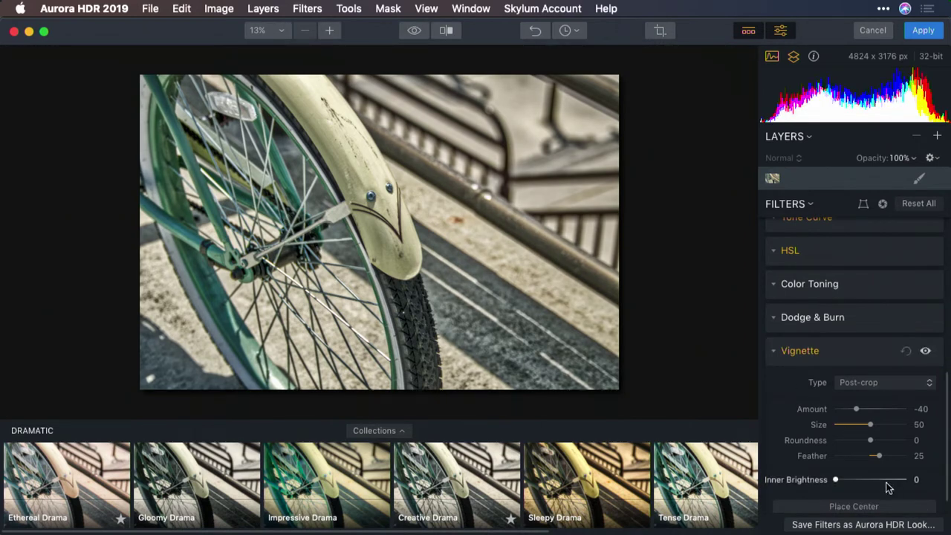
pyautogui.moveTo(871, 425); pyautogui.dragTo(893, 456)
# - Toggle the vignette off and on to compare, then hide the looks strip
pyautogui.click(925, 351)
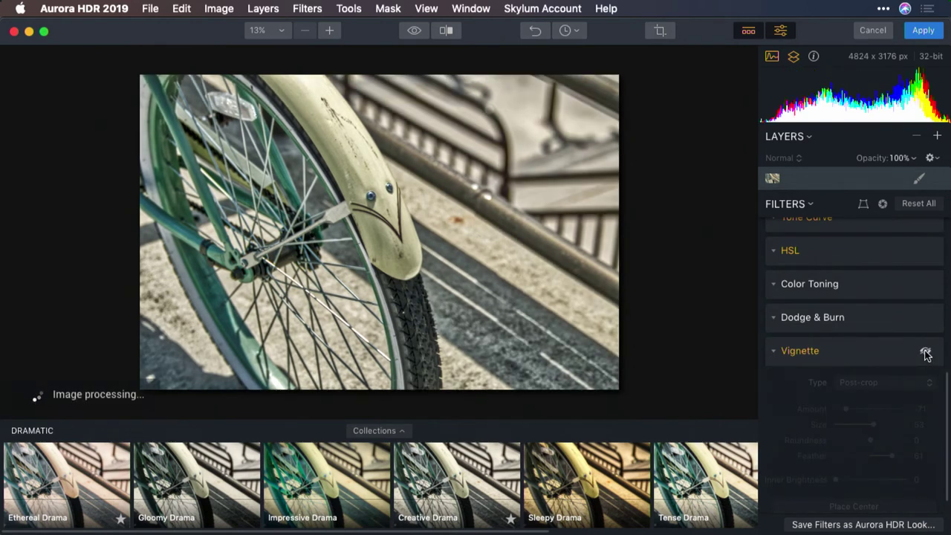
pyautogui.click(926, 351)
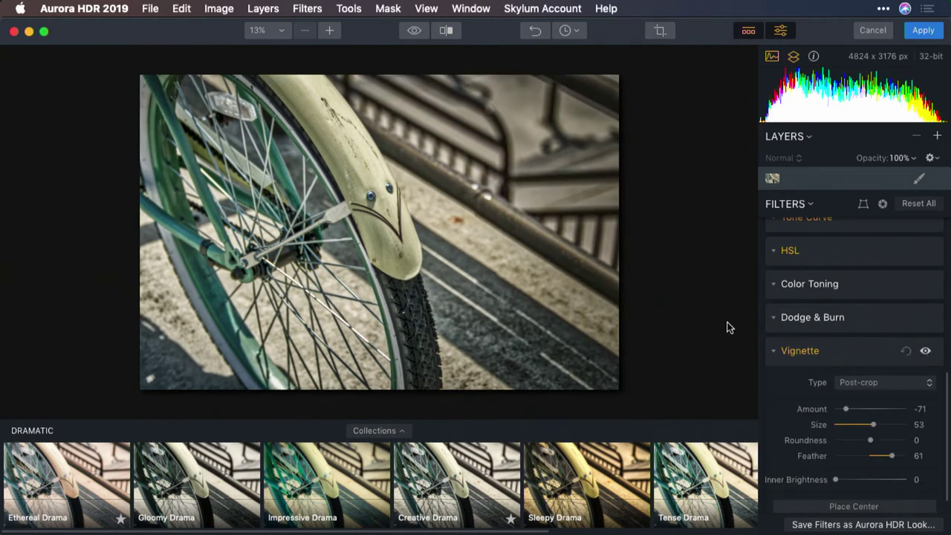
pyautogui.click(748, 30)
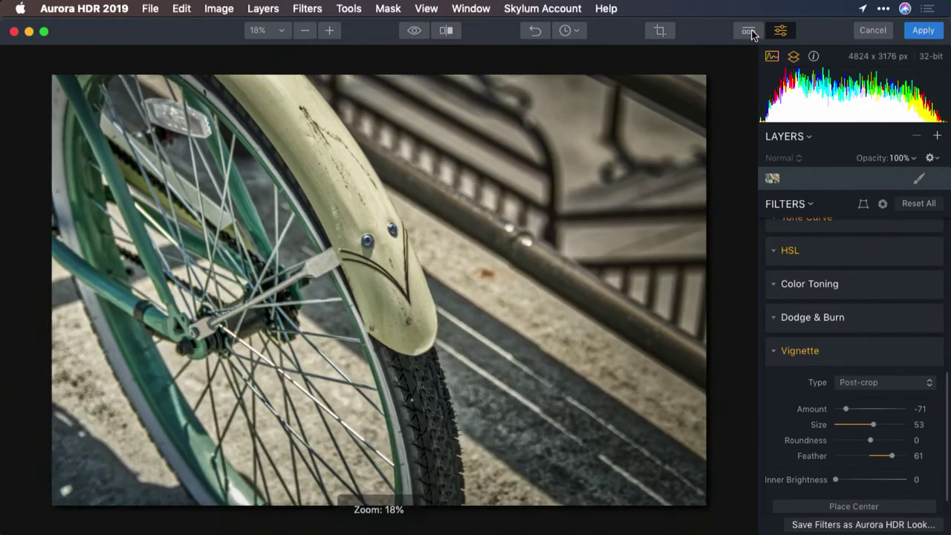
# - Toggle repeatedly between the unprocessed original and the edited bicycle photo to compare them
pyautogui.click(414, 32)
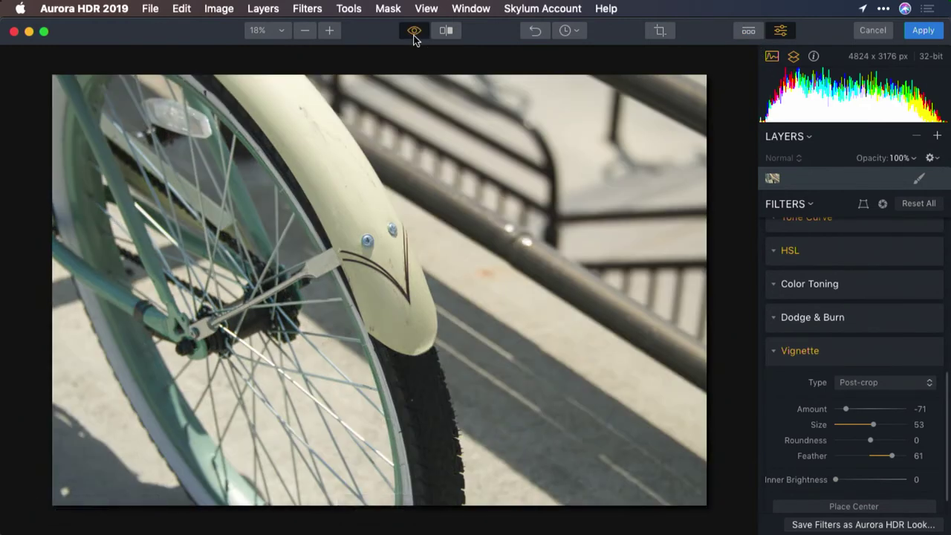
pyautogui.click(414, 31)
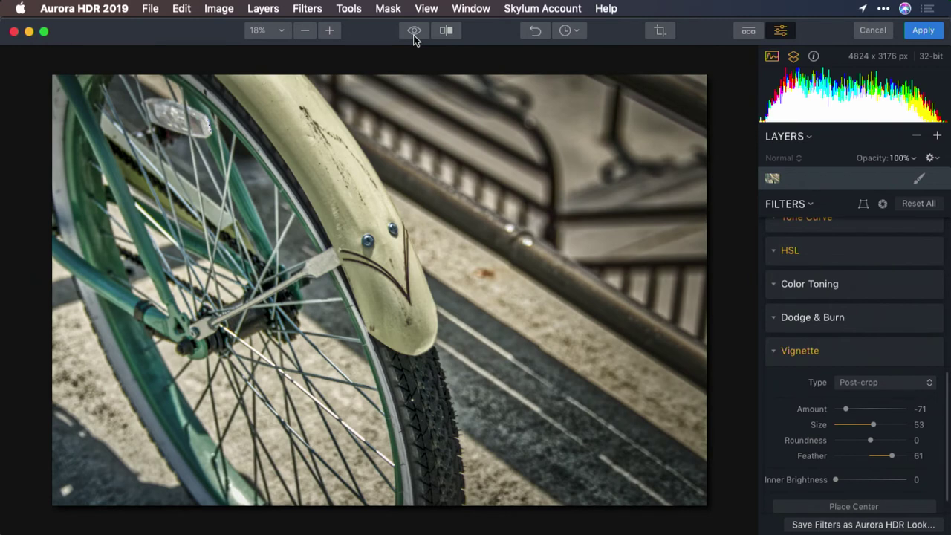
pyautogui.click(415, 37)
pyautogui.click(420, 36)
pyautogui.click(419, 34)
pyautogui.click(426, 32)
pyautogui.scroll(10, 840, 290)
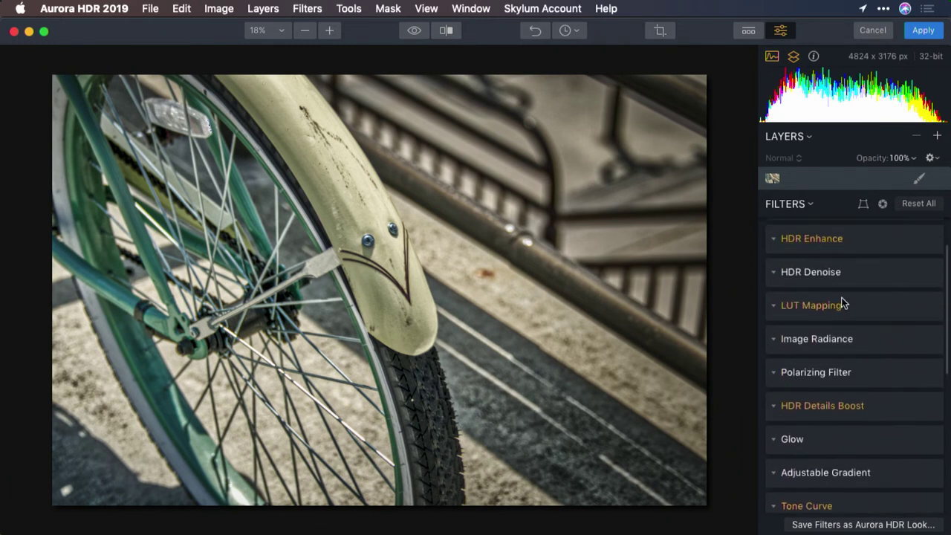
# - In HDR Enhance set Clarity 4, Microstructure -48/Softness 41, Smart Structure 12, then compare with the original
pyautogui.scroll(2, 844, 299)
pyautogui.click(772, 297)
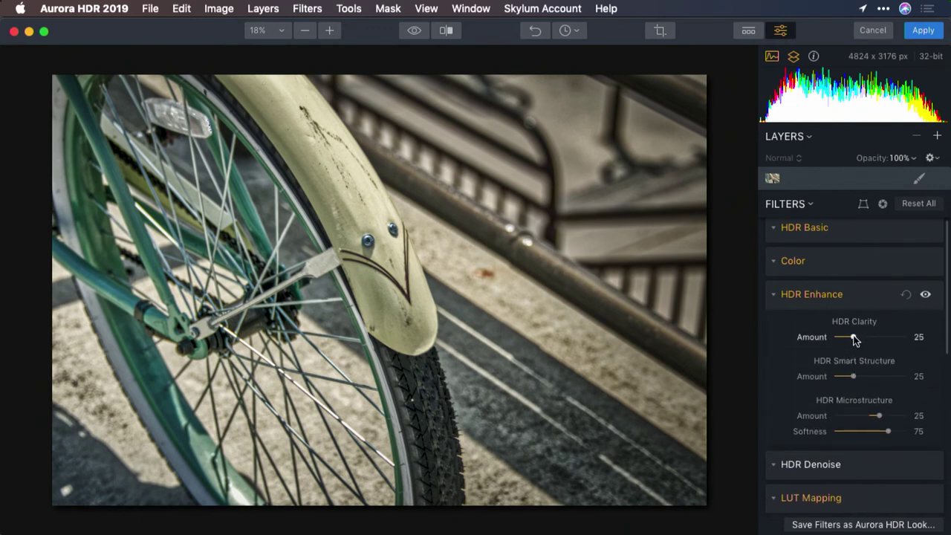
pyautogui.moveTo(854, 336)
pyautogui.mouseDown()
pyautogui.moveTo(891, 339)
pyautogui.moveTo(839, 338)
pyautogui.mouseUp()
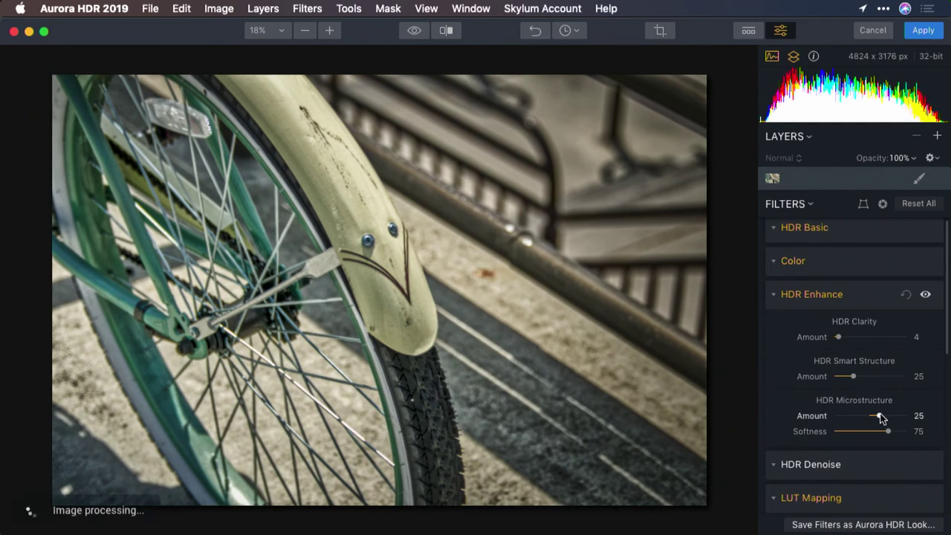
pyautogui.moveTo(880, 418); pyautogui.dragTo(865, 438)
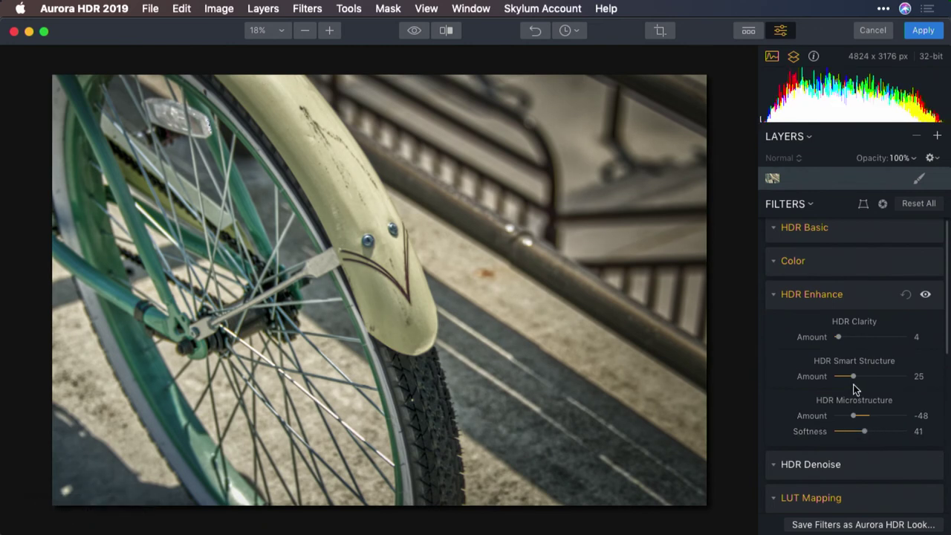
pyautogui.moveTo(853, 377); pyautogui.dragTo(843, 379)
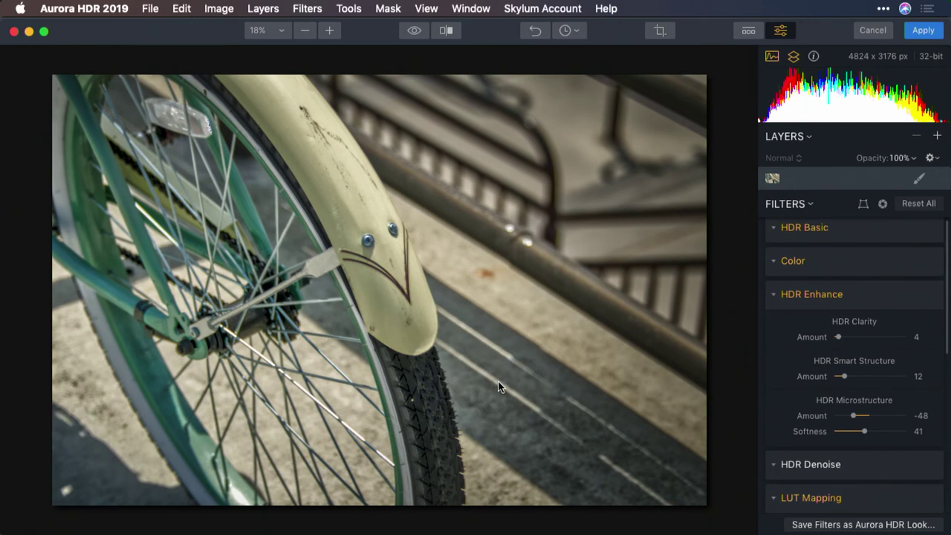
pyautogui.click(411, 32)
pyautogui.click(412, 32)
# - Save the edit as an Aurora project on the Desktop
pyautogui.click(150, 8)
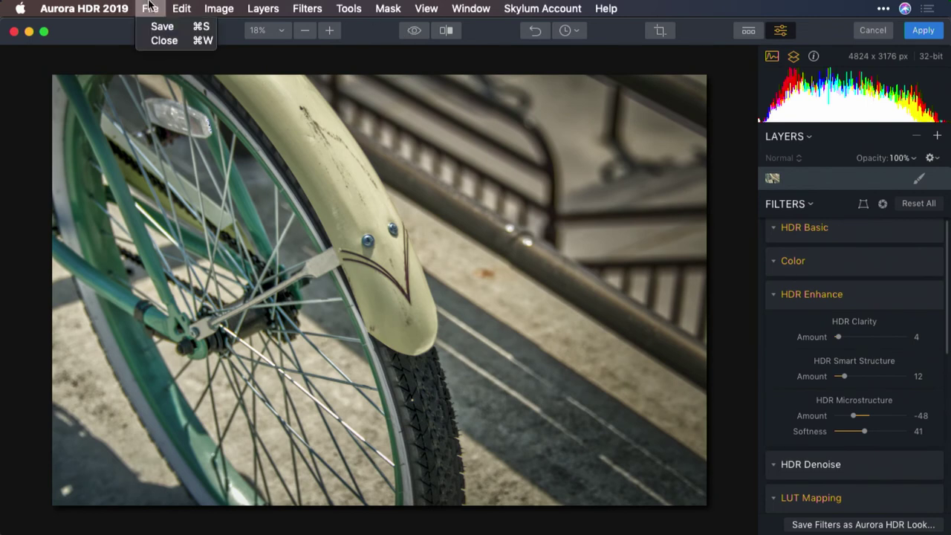
pyautogui.click(162, 26)
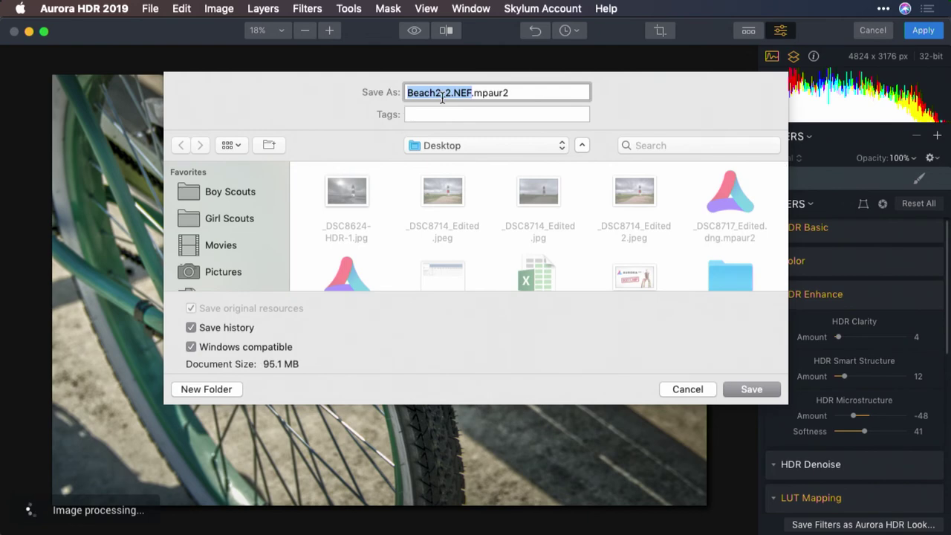
pyautogui.press('Return')
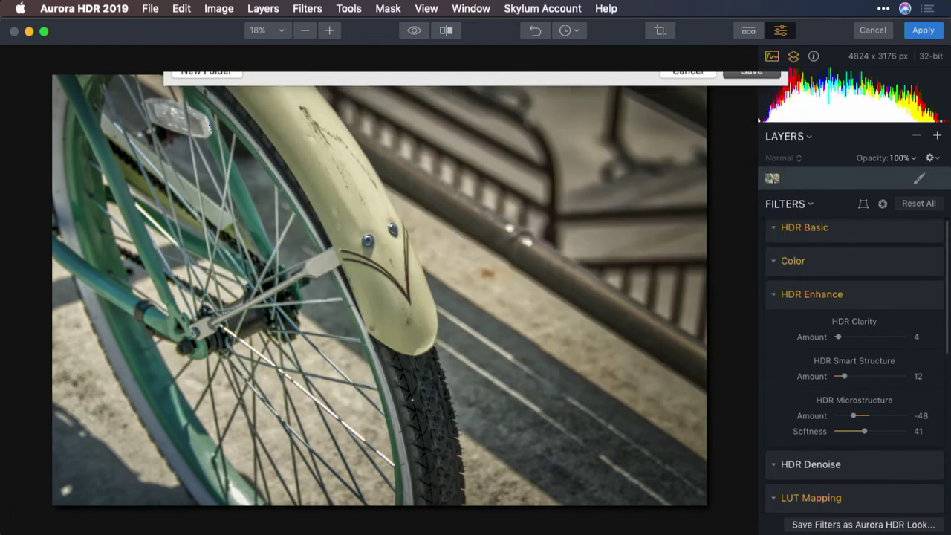
# - Save the latest changes to the project and apply the edit back to Lightroom
pyautogui.click(147, 9)
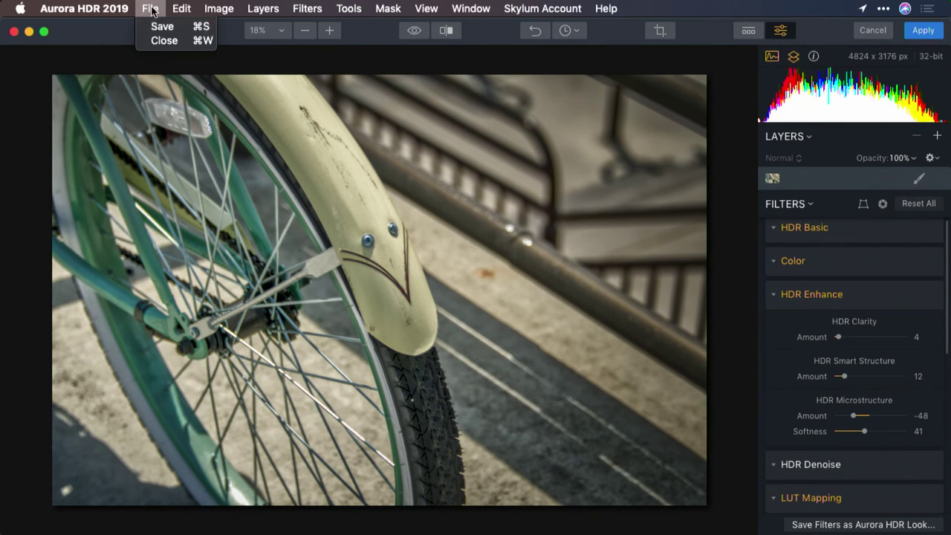
pyautogui.click(159, 27)
pyautogui.click(926, 32)
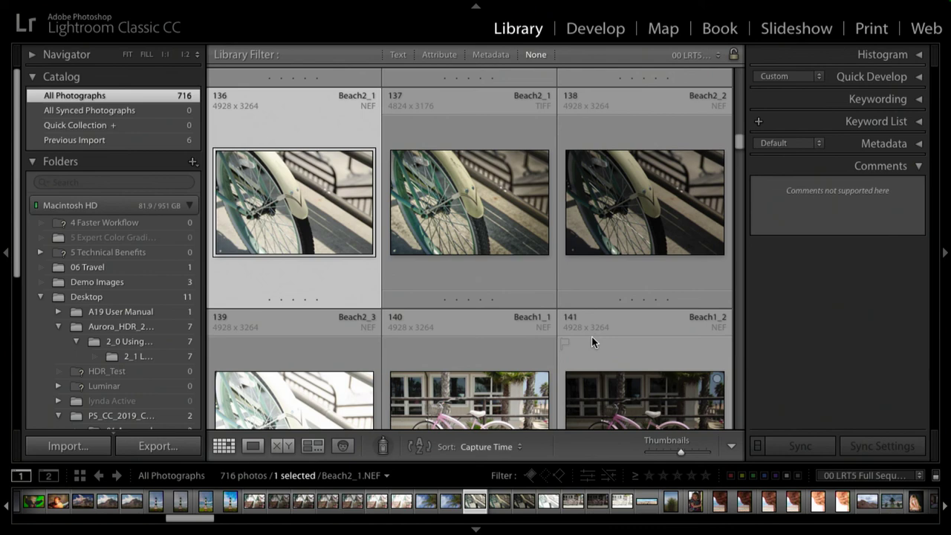
# - Look over the Beach2_2 and Beach2_3 originals in the Library grid
pyautogui.click(595, 216)
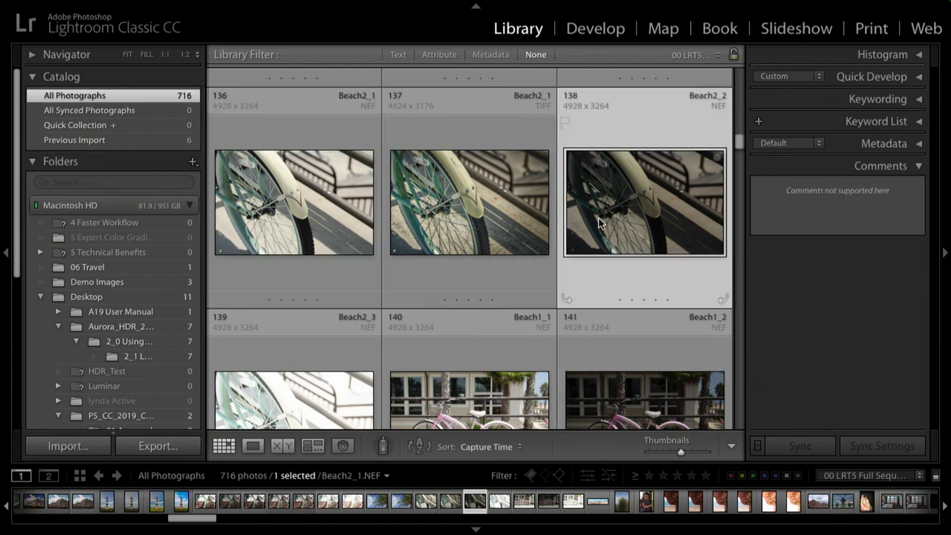
pyautogui.click(364, 364)
pyautogui.scroll(2, 364, 367)
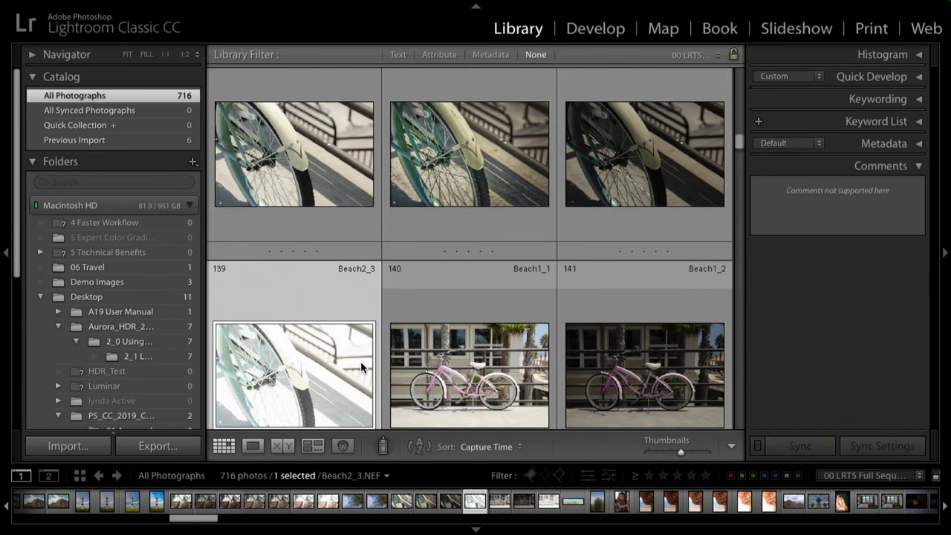
# - Flag the merged Beach2_1 TIFF as a pick and open it full size in Loupe view
pyautogui.click(468, 219)
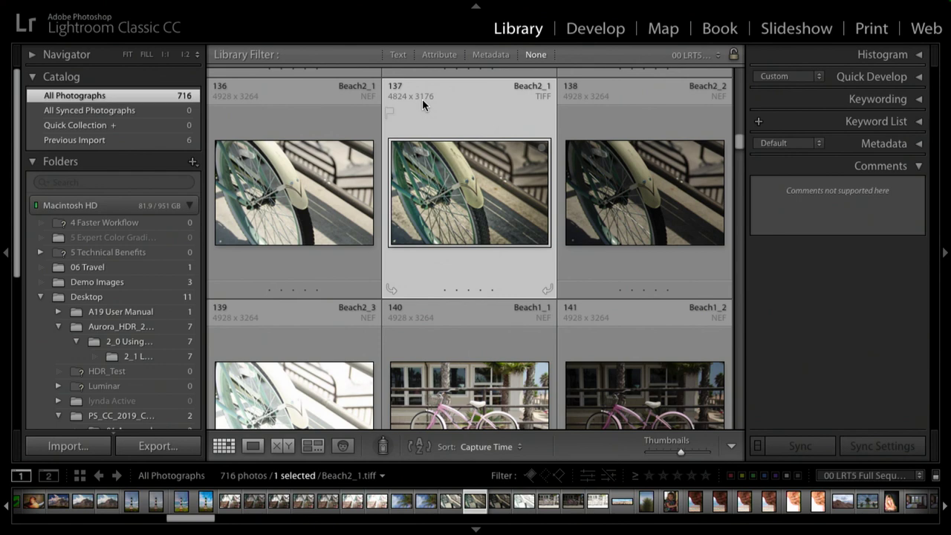
pyautogui.click(388, 111)
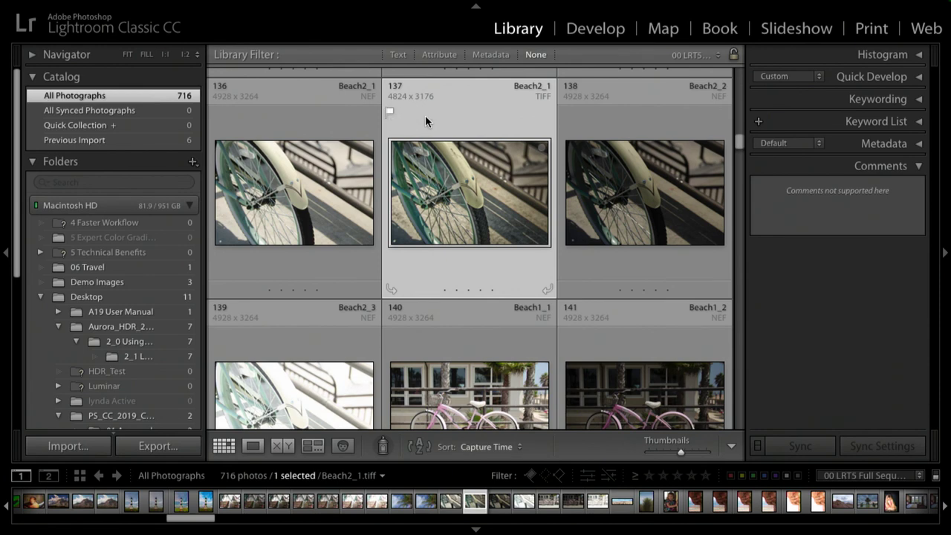
pyautogui.doubleClick(468, 199)
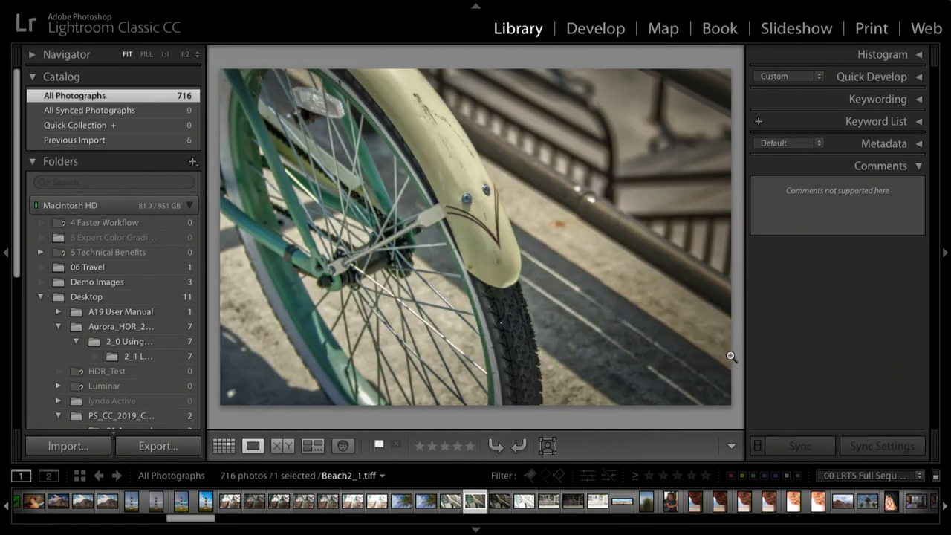